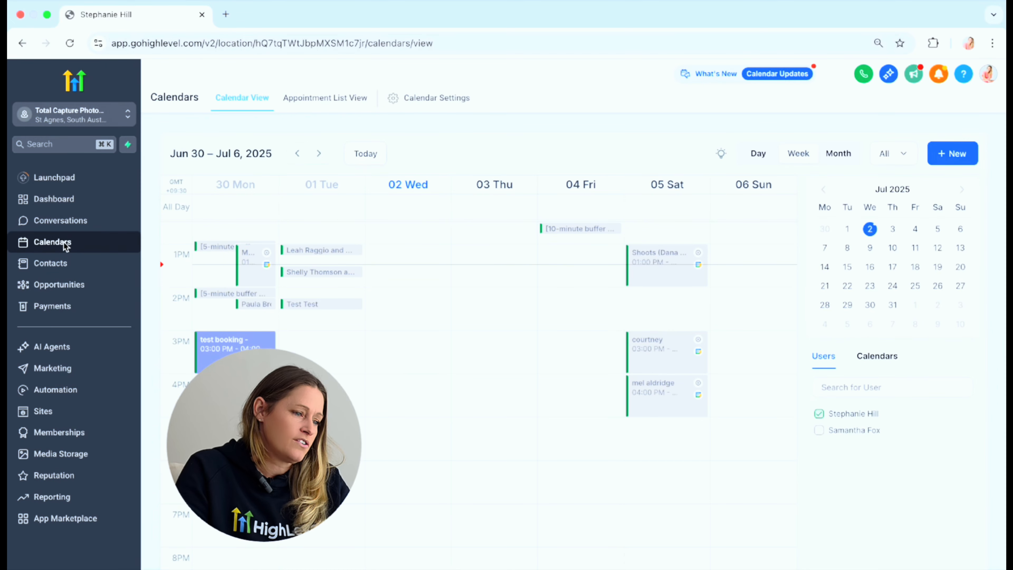
Step: Go to the calendar settings and start a new calendar of the Event Calendar type
{"action": "left_click", "coordinate": [424, 106]}
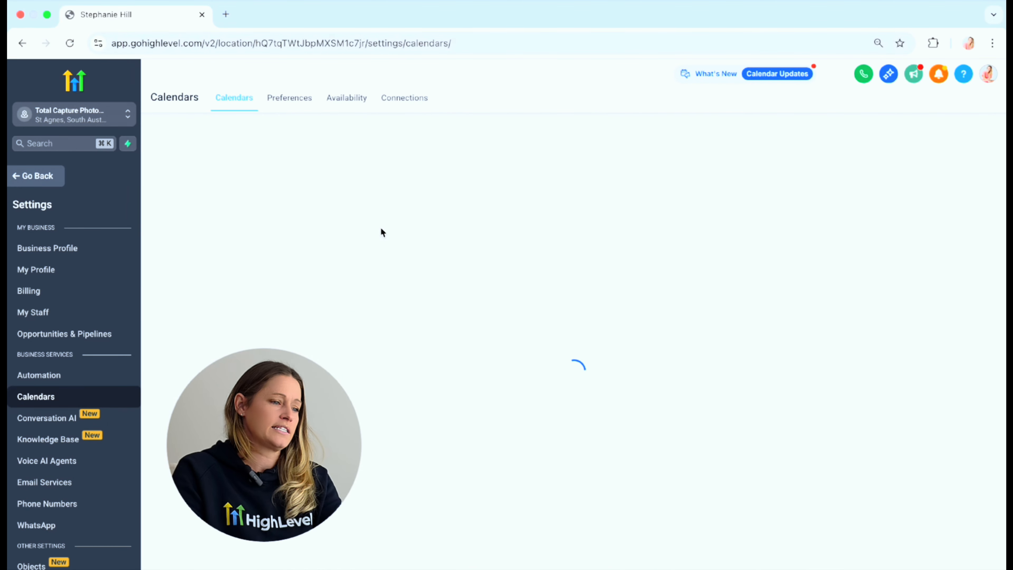
{"action": "left_click", "coordinate": [924, 193]}
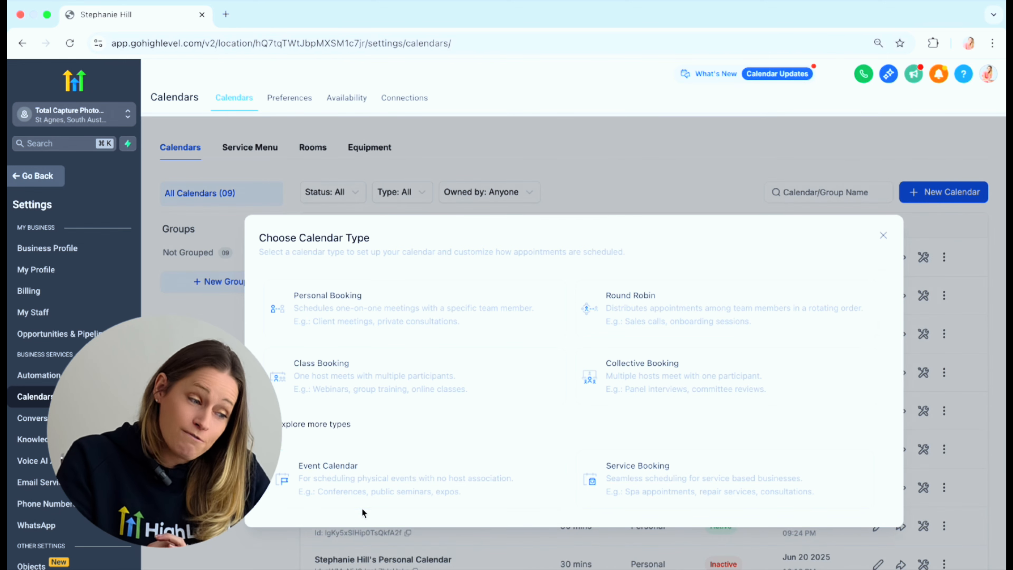
{"action": "left_click", "coordinate": [378, 482]}
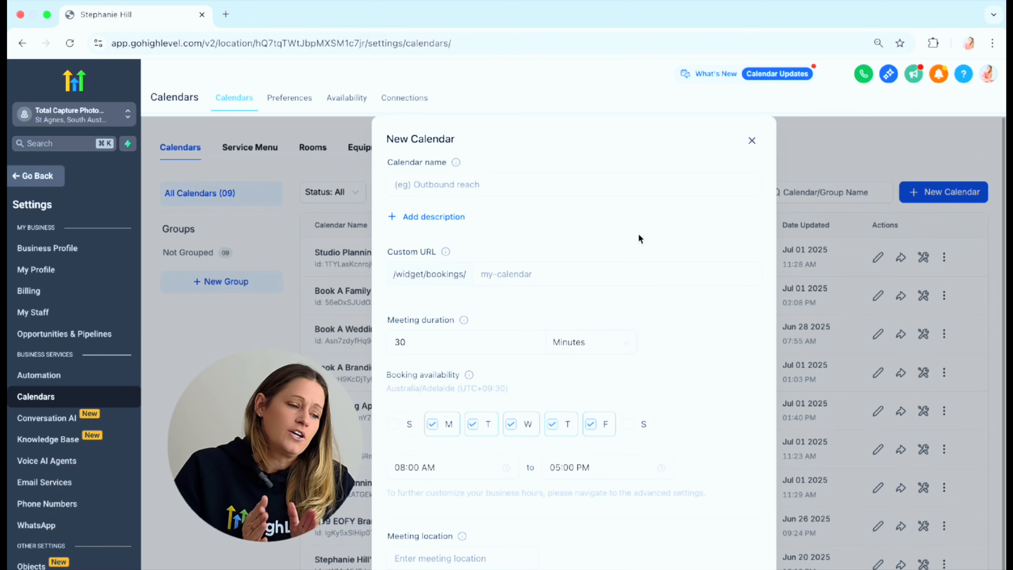
Step: Name the new calendar "Family shoot calander" and set its custom URL slug to family-shoot-calendar
{"action": "left_click", "coordinate": [559, 187]}
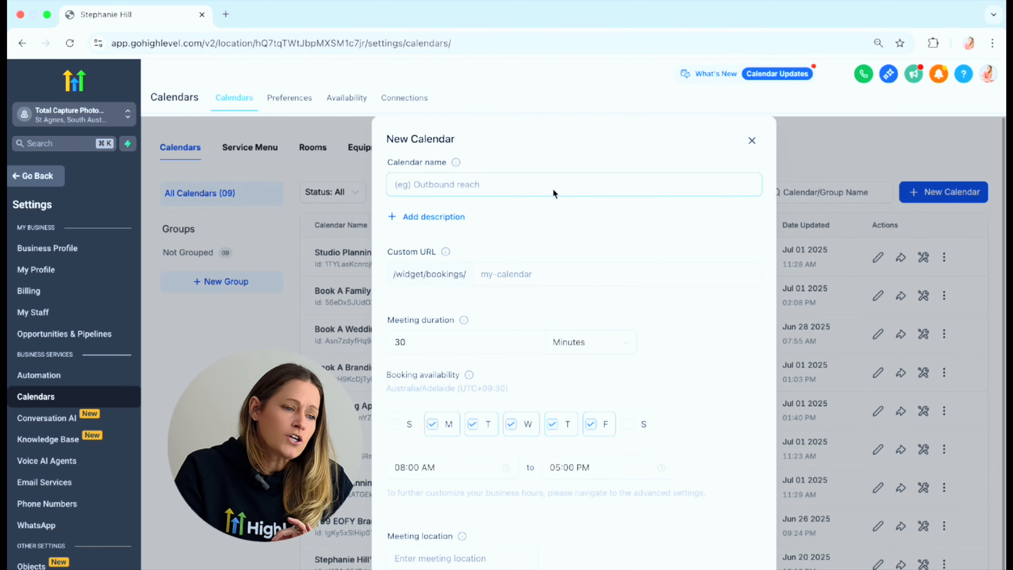
{"action": "scroll", "coordinate": [558, 296], "scroll_direction": "down", "scroll_amount": 1}
{"action": "left_click", "coordinate": [439, 512]}
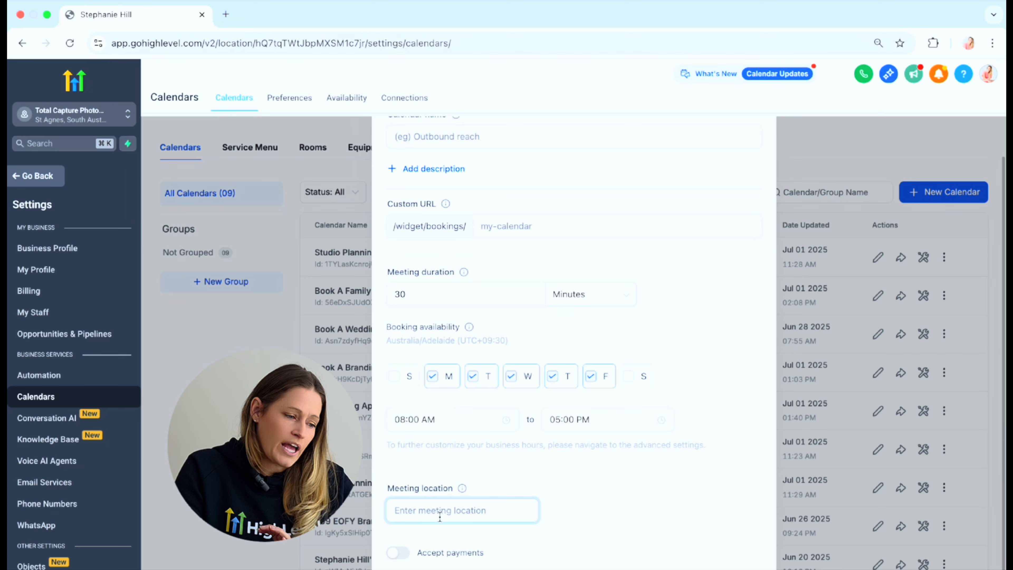
{"action": "left_click", "coordinate": [435, 568]}
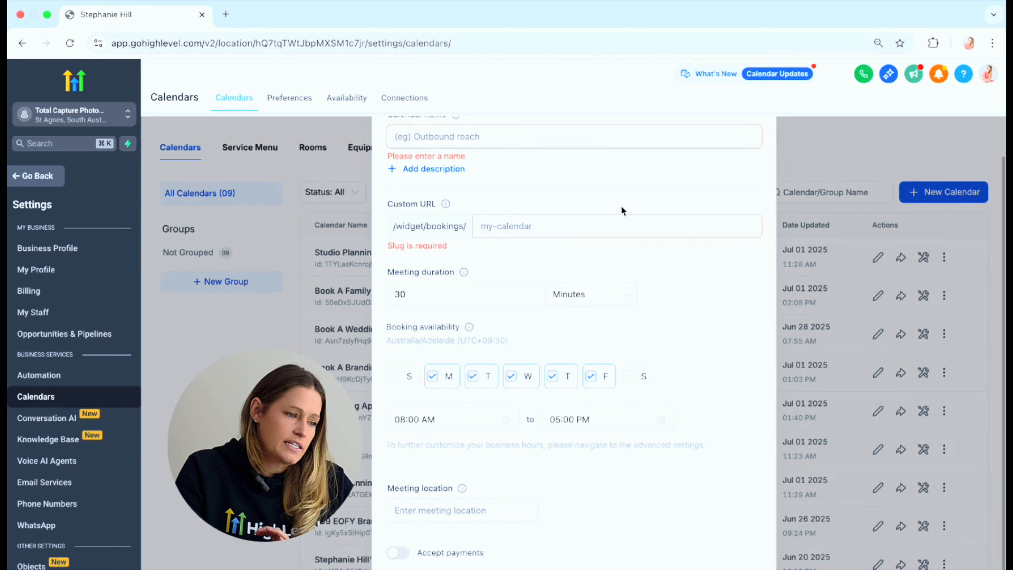
{"action": "left_click", "coordinate": [506, 140]}
{"action": "type", "text": "Family shoot calander"}
{"action": "left_click", "coordinate": [533, 225]}
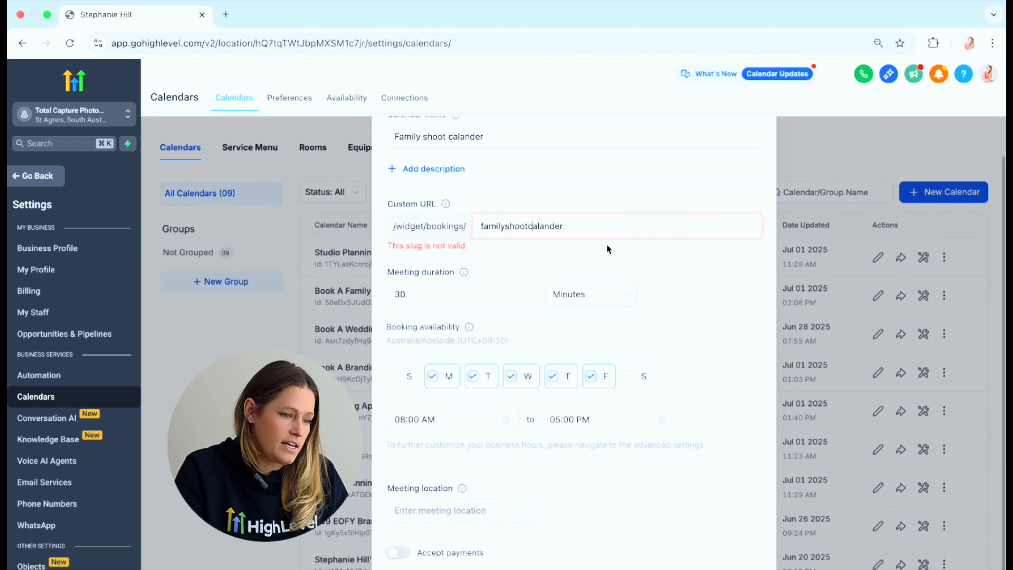
{"action": "left_click_drag", "start_coordinate": [592, 226], "coordinate": [542, 227]}
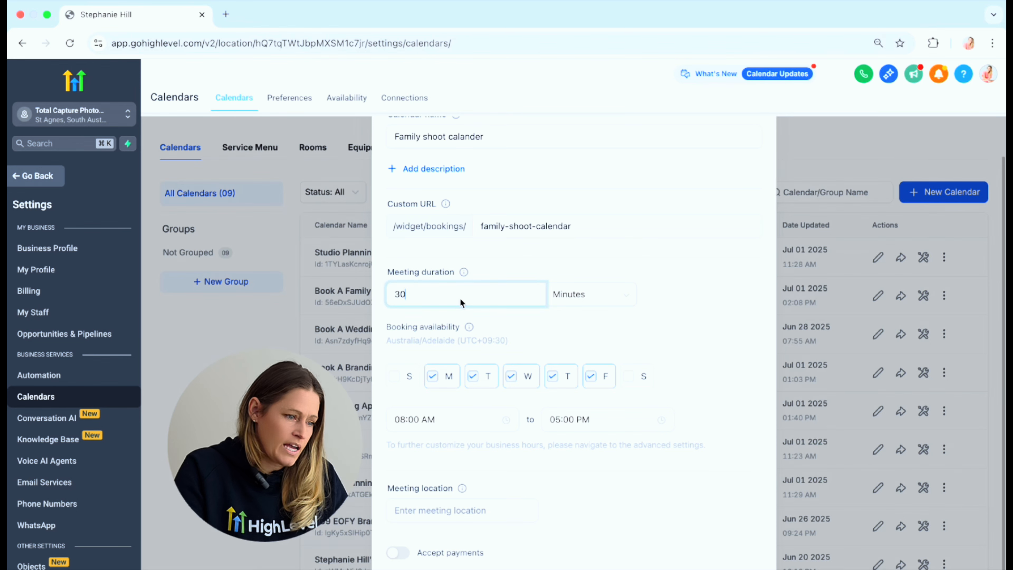
Step: Set the meeting duration to 60 minutes and add Sunday and Saturday to the booking availability
{"action": "key", "text": "BackSpace"}
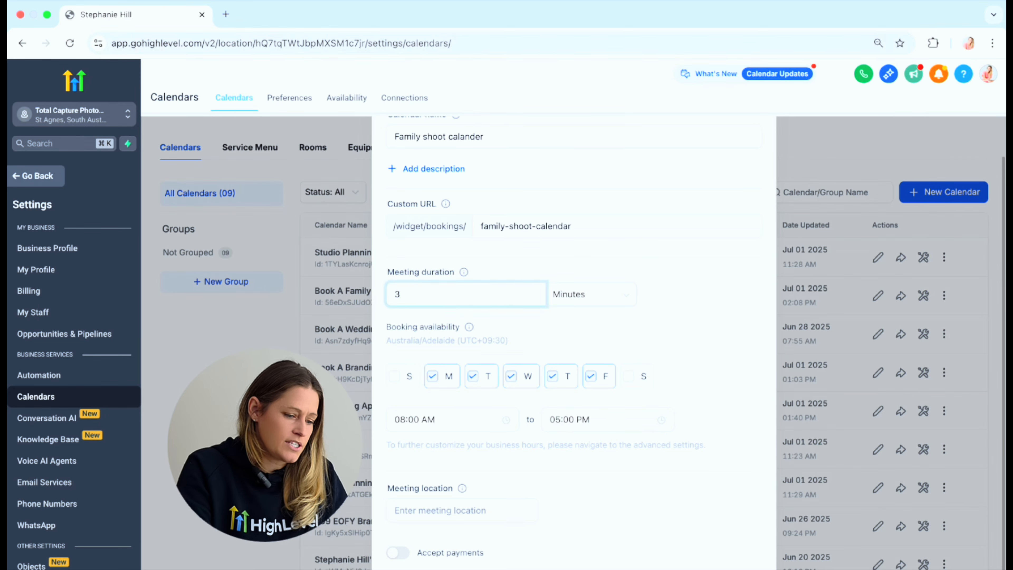
{"action": "key", "text": "BackSpace"}
{"action": "type", "text": "60"}
{"action": "left_click", "coordinate": [529, 327]}
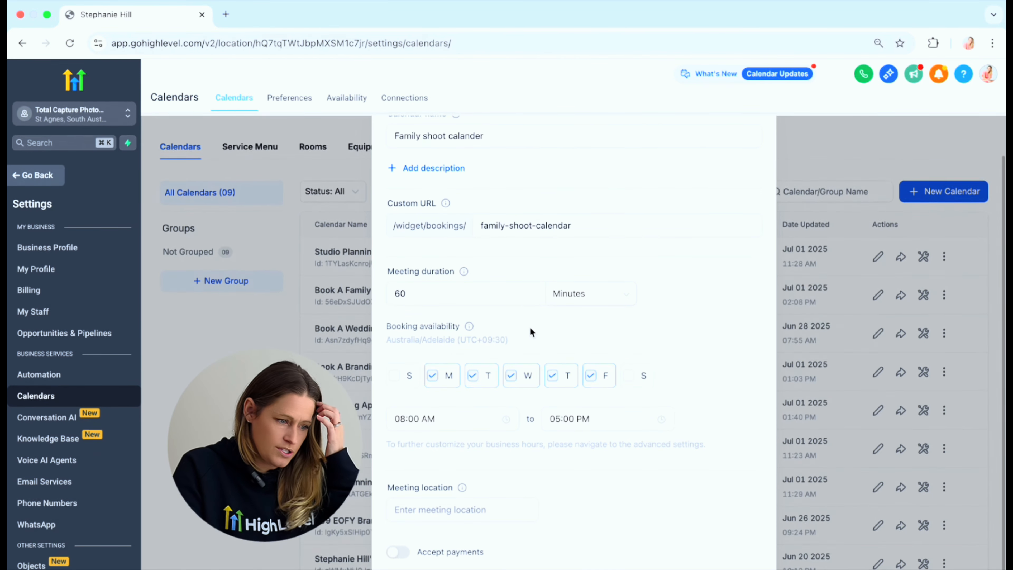
{"action": "left_click", "coordinate": [394, 376]}
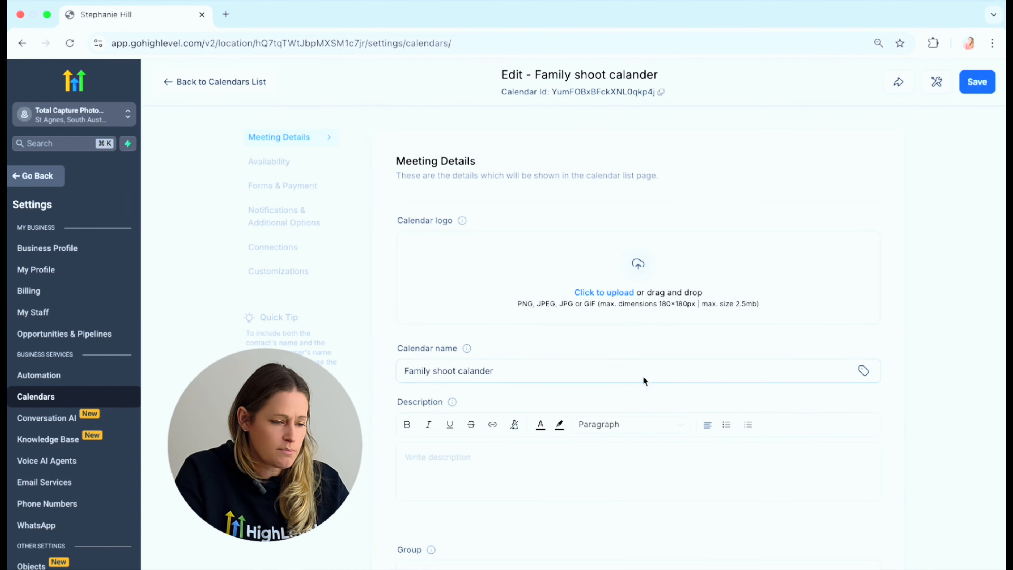
Step: Set the meeting location to Ask the Booker in the calendar's meeting details
{"action": "scroll", "coordinate": [644, 379], "scroll_direction": "down", "scroll_amount": 3}
{"action": "scroll", "coordinate": [643, 381], "scroll_direction": "down", "scroll_amount": 4}
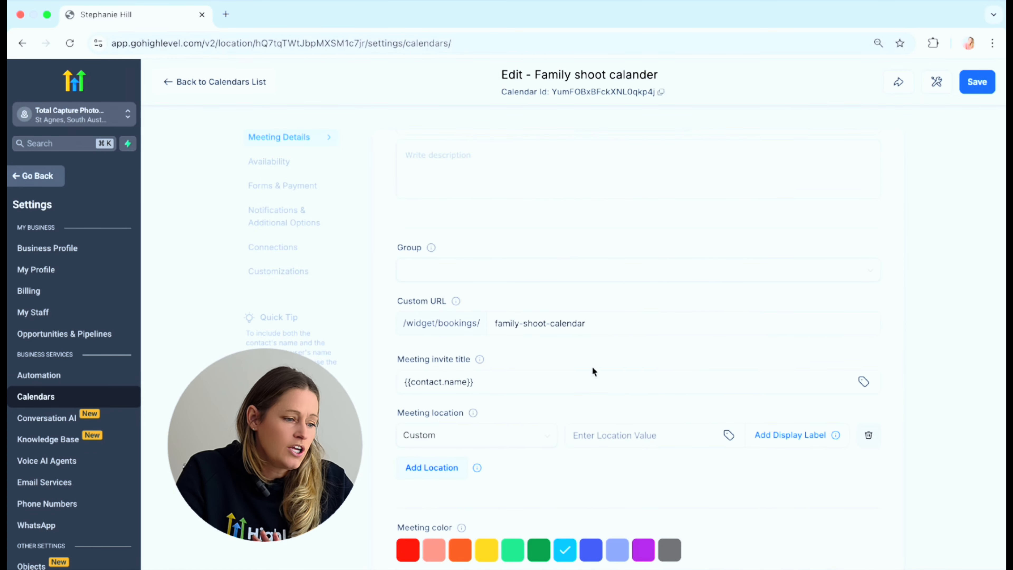
{"action": "left_click", "coordinate": [444, 435]}
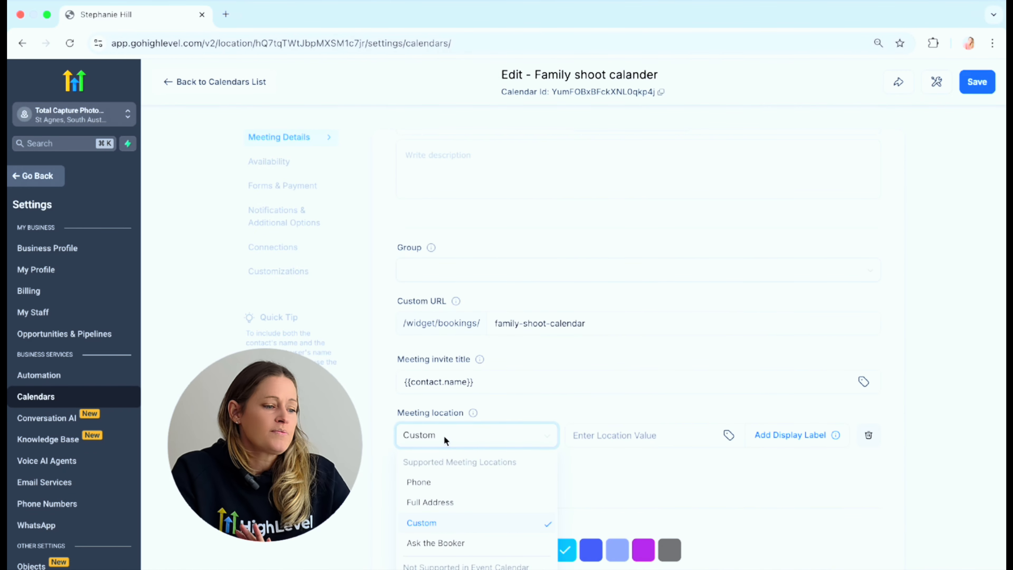
{"action": "left_click", "coordinate": [444, 435]}
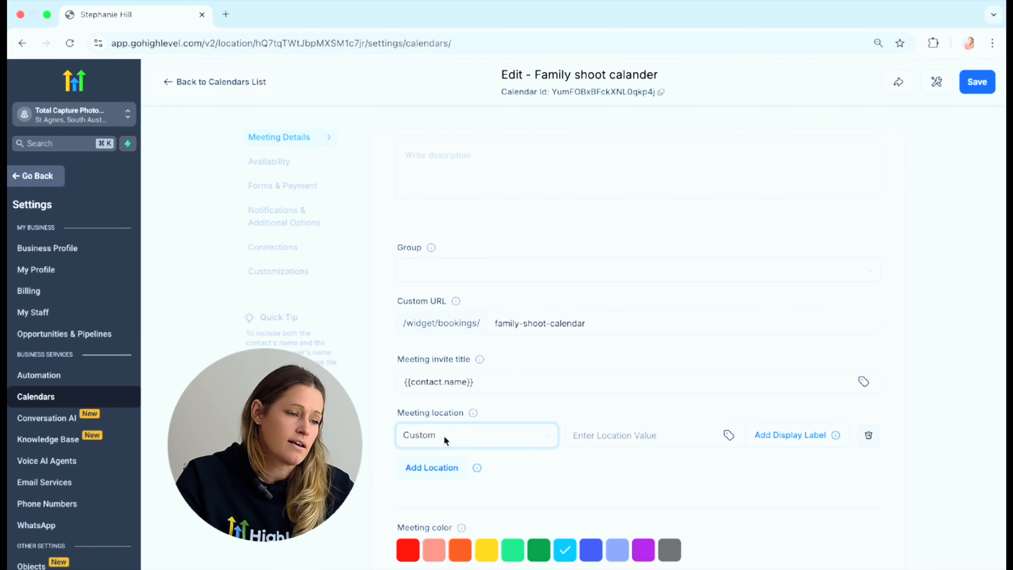
{"action": "left_click", "coordinate": [444, 436]}
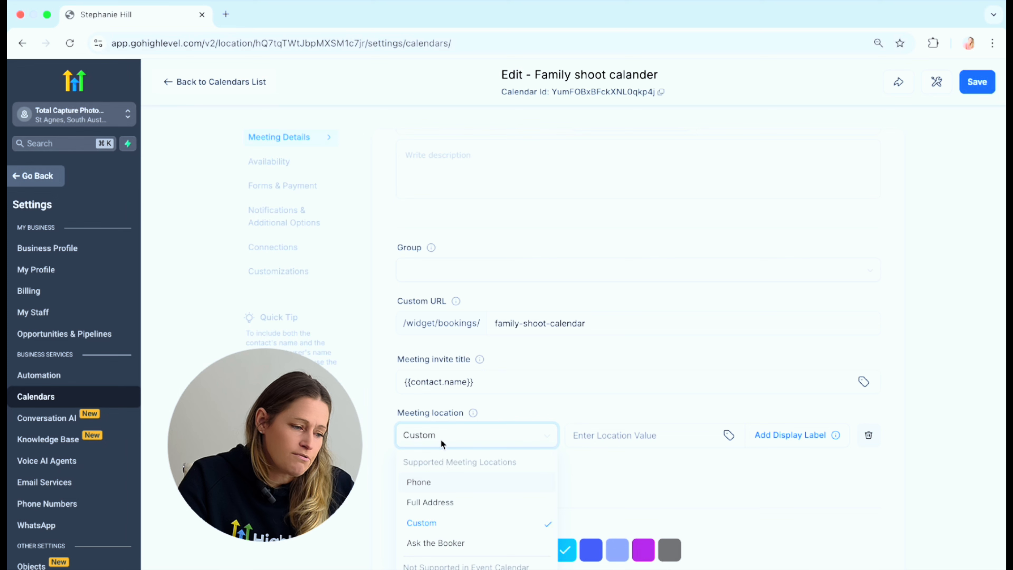
{"action": "left_click", "coordinate": [441, 439]}
{"action": "left_click", "coordinate": [441, 439]}
{"action": "left_click", "coordinate": [434, 543]}
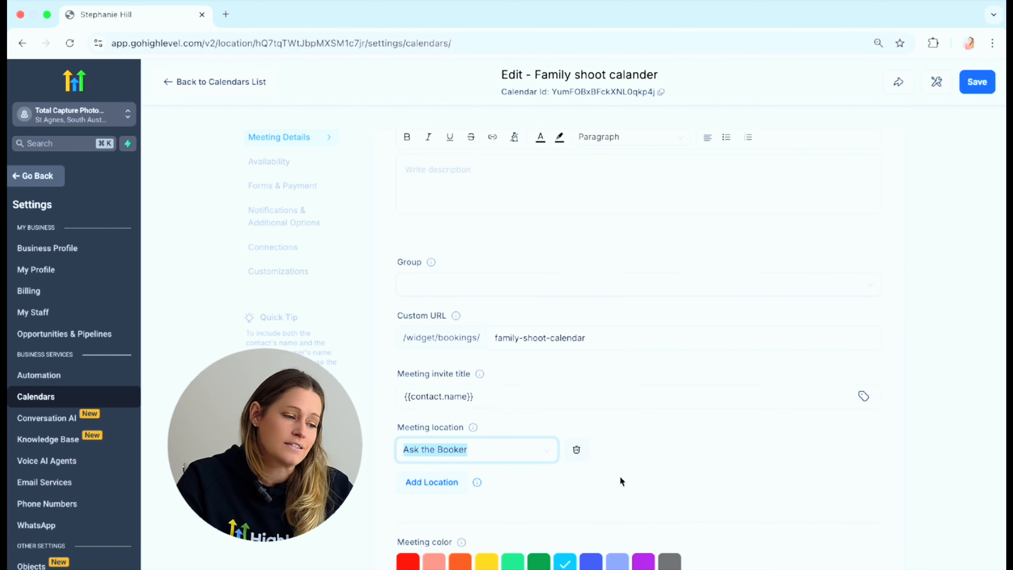
Step: Review the calendar's availability settings, including weekly hours, date-specific hours, Look Busy, slot interval and booking limits
{"action": "scroll", "coordinate": [620, 477], "scroll_direction": "up", "scroll_amount": 2}
{"action": "scroll", "coordinate": [620, 477], "scroll_direction": "down", "scroll_amount": 10}
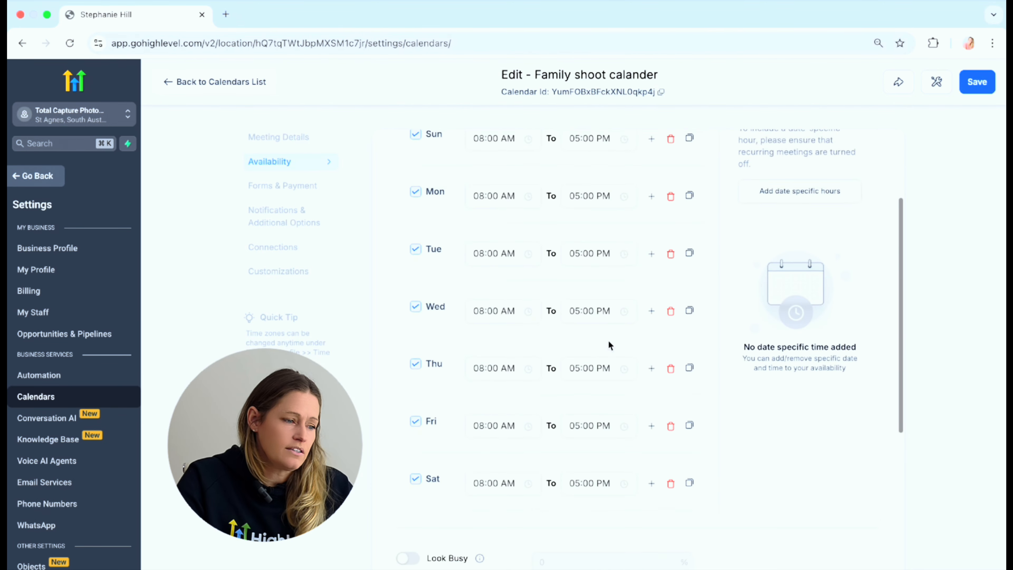
{"action": "scroll", "coordinate": [609, 345], "scroll_direction": "up", "scroll_amount": 3}
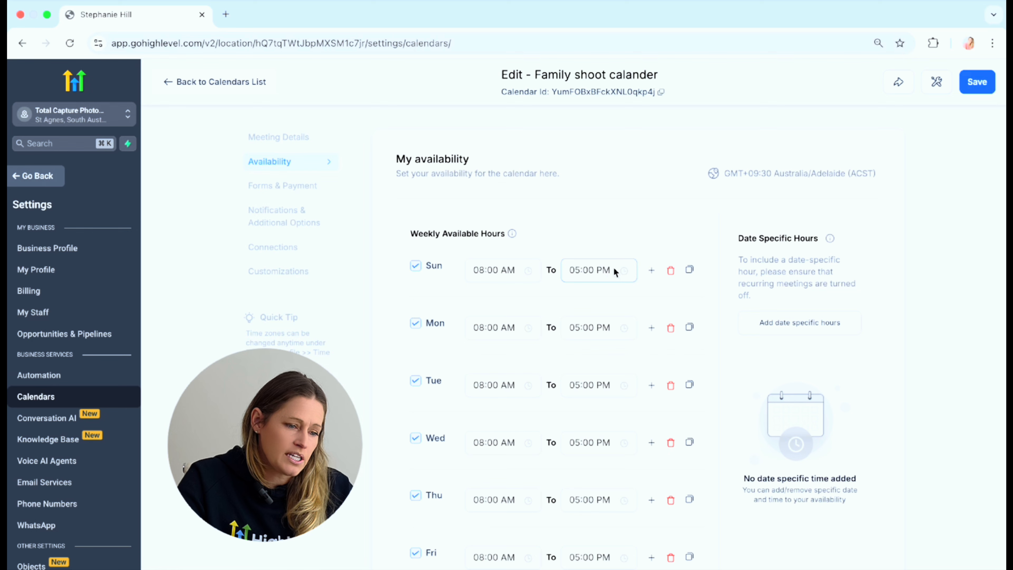
{"action": "scroll", "coordinate": [672, 315], "scroll_direction": "down", "scroll_amount": 1}
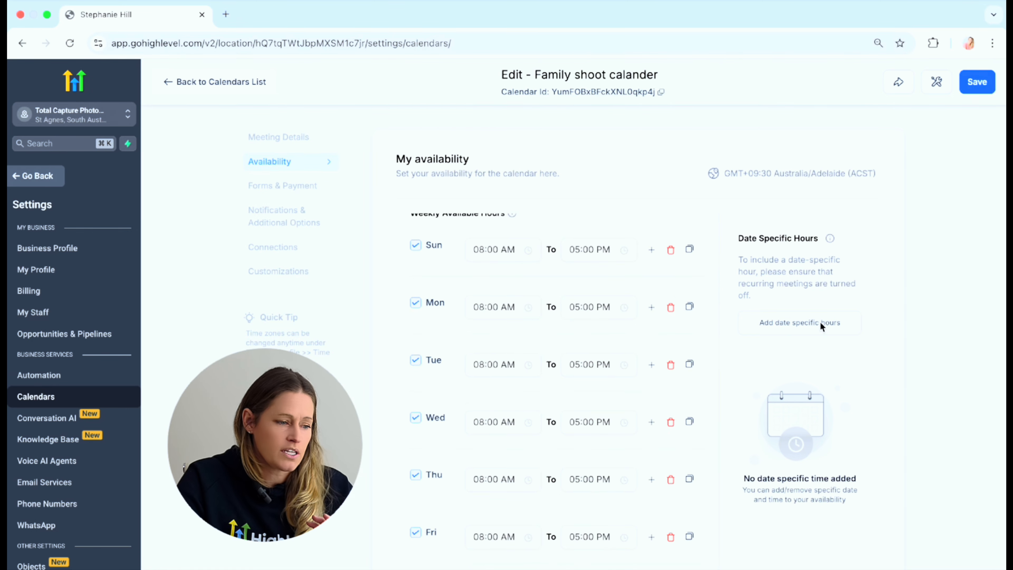
{"action": "scroll", "coordinate": [616, 325], "scroll_direction": "down", "scroll_amount": 10}
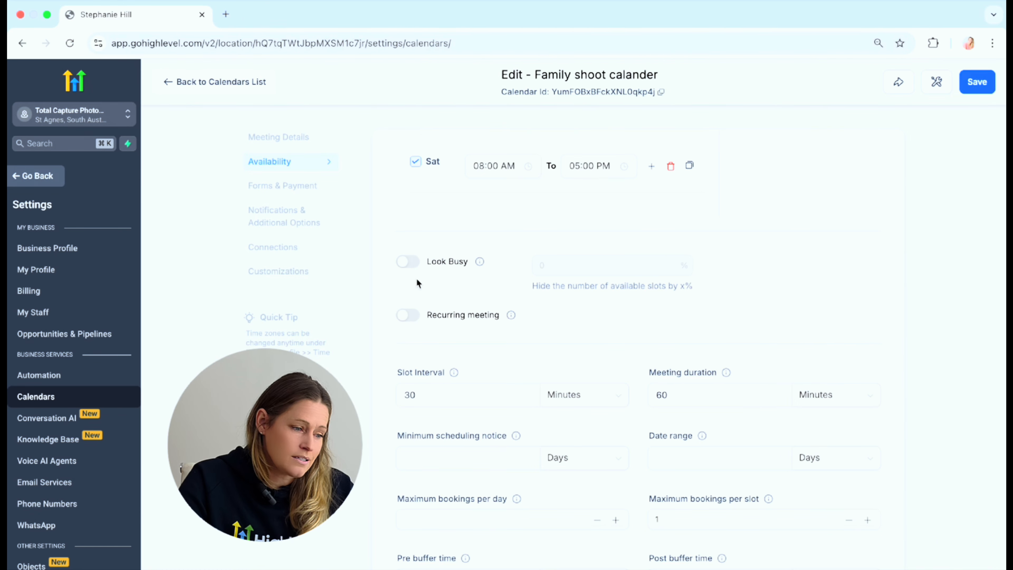
{"action": "scroll", "coordinate": [423, 303], "scroll_direction": "down", "scroll_amount": 1}
{"action": "left_click", "coordinate": [442, 371]}
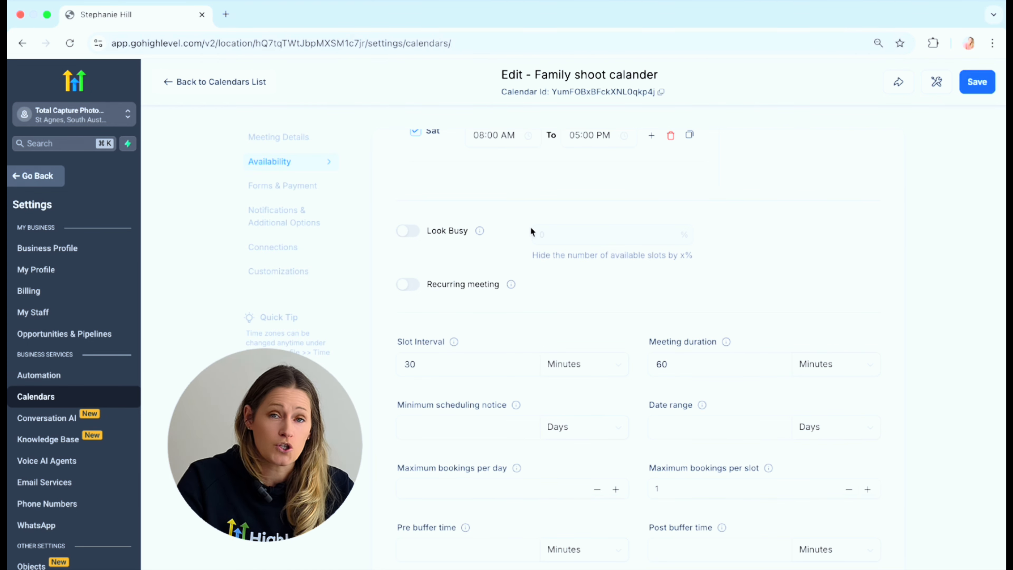
Step: Enable Accept payments in the calendar's Forms & Payment settings
{"action": "left_click", "coordinate": [289, 184]}
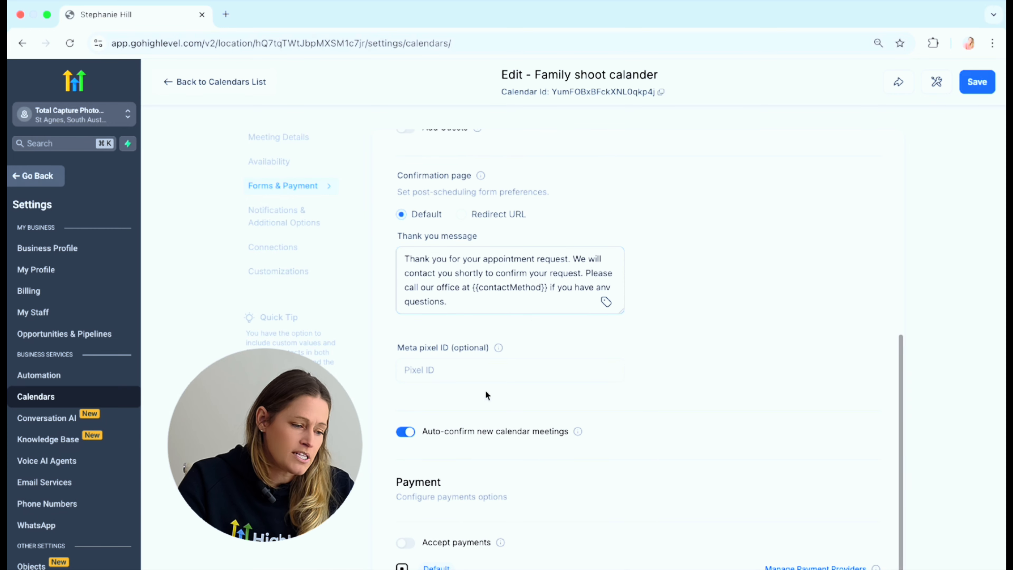
{"action": "left_click", "coordinate": [405, 543]}
{"action": "scroll", "coordinate": [501, 527], "scroll_direction": "down", "scroll_amount": 6}
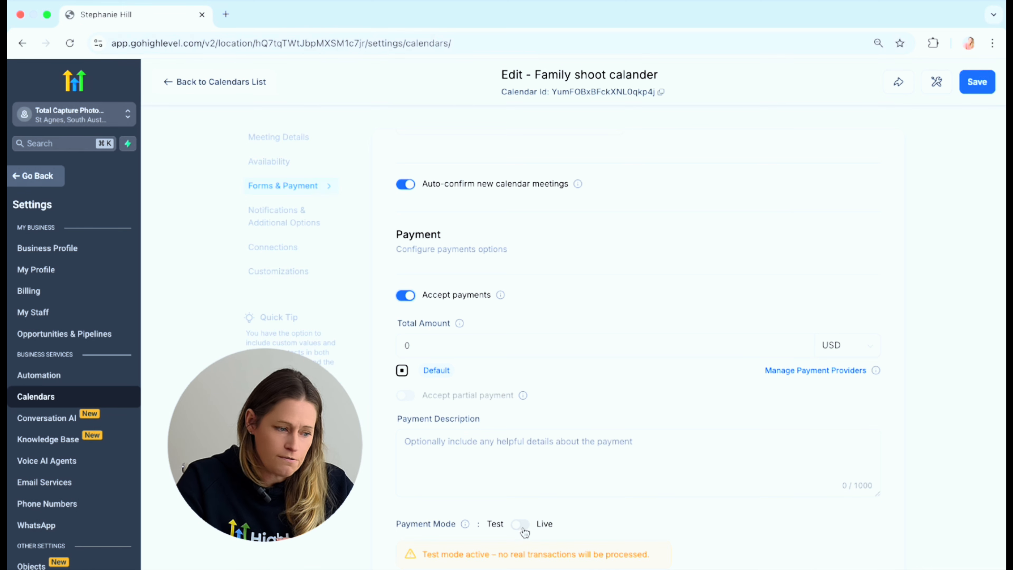
Step: Choose Shoot Booking as the calendar's booking form
{"action": "scroll", "coordinate": [557, 398], "scroll_direction": "up", "scroll_amount": 1}
{"action": "scroll", "coordinate": [556, 394], "scroll_direction": "up", "scroll_amount": 10}
{"action": "left_click", "coordinate": [509, 244]}
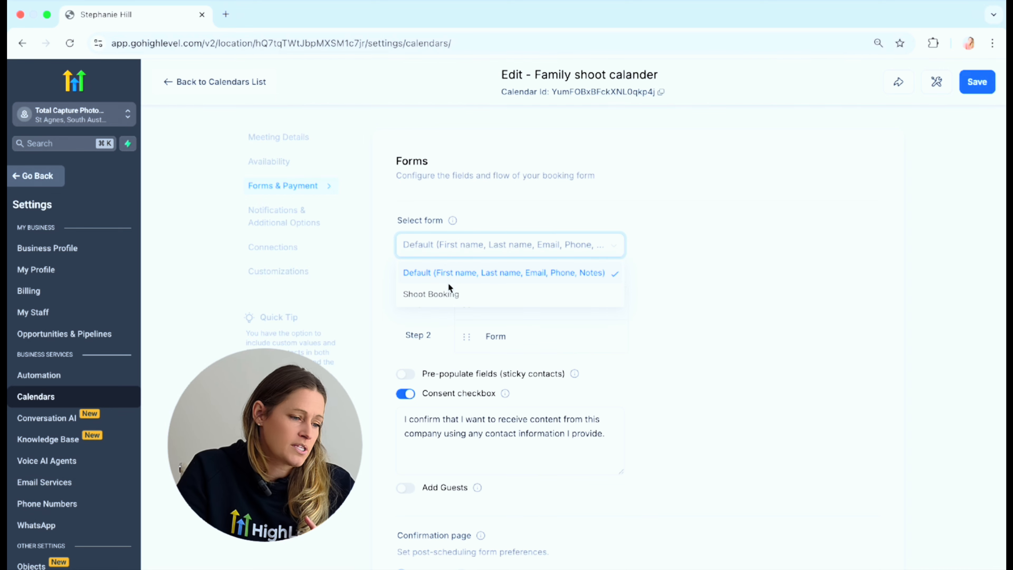
{"action": "left_click", "coordinate": [446, 296]}
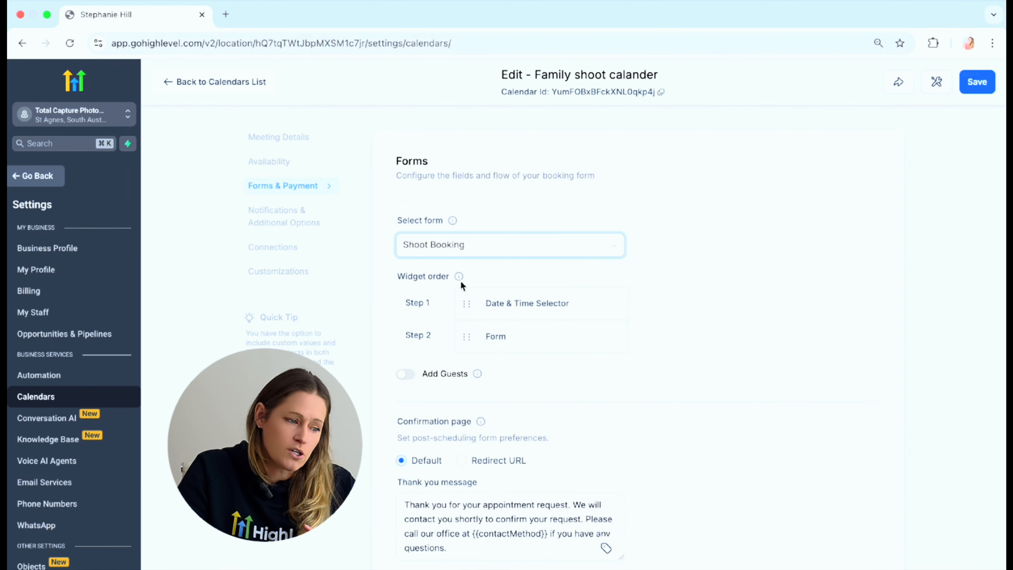
{"action": "left_click", "coordinate": [470, 254]}
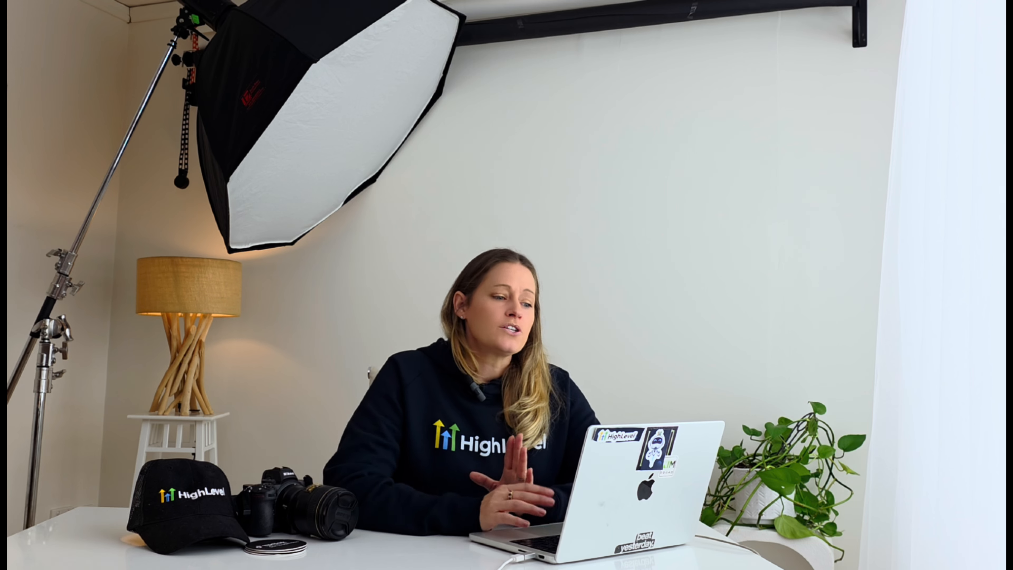